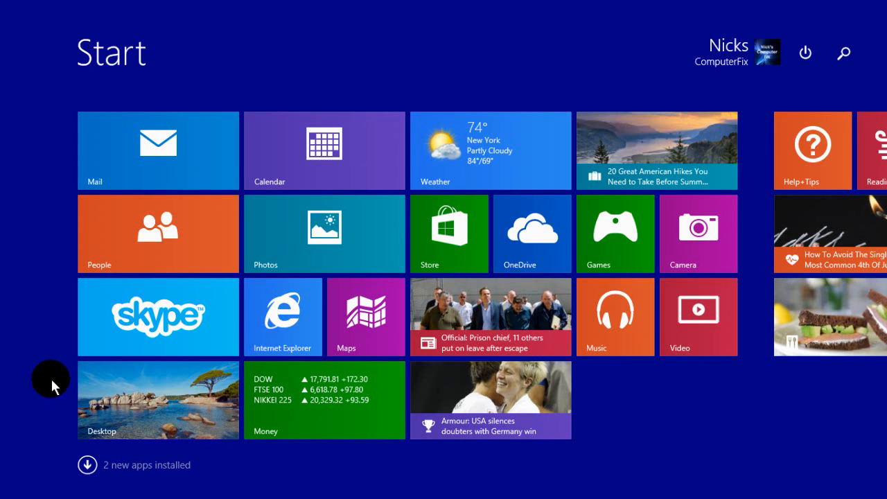
Open Internet Explorer from the desktop and search Google for "windows usb tool".
click(338, 312)
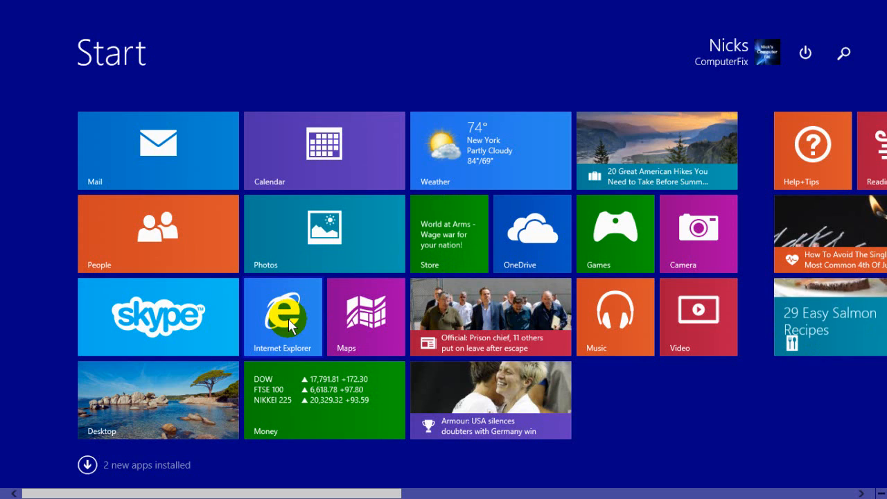
click(142, 385)
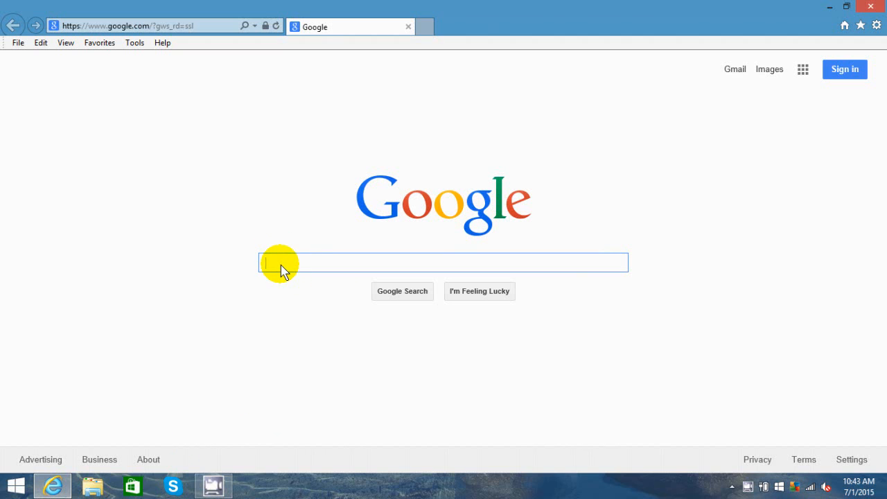
text(win)
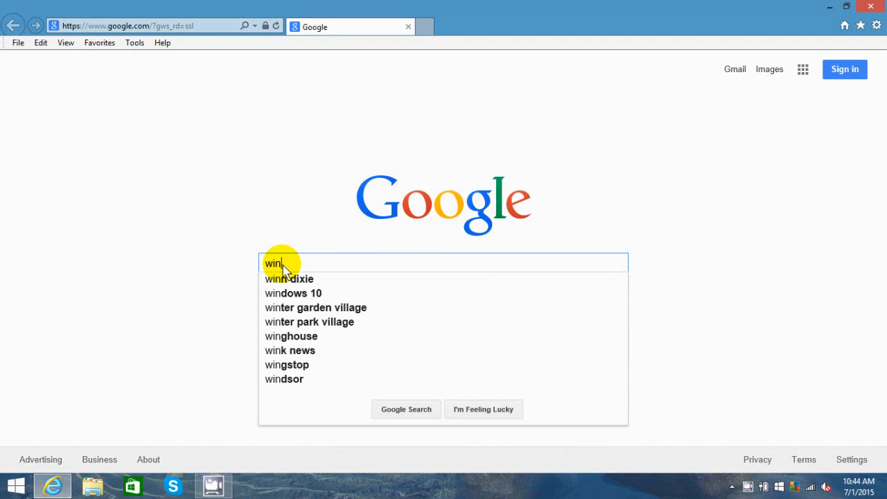
text(do)
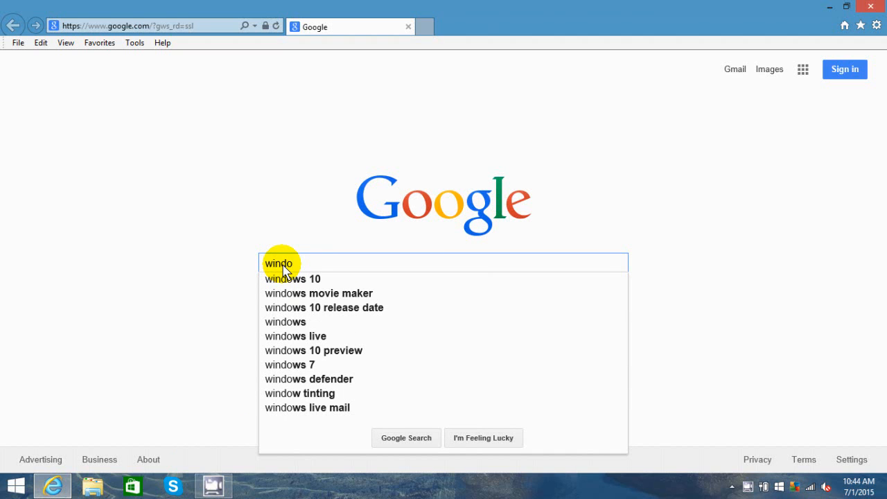
text(ws usb)
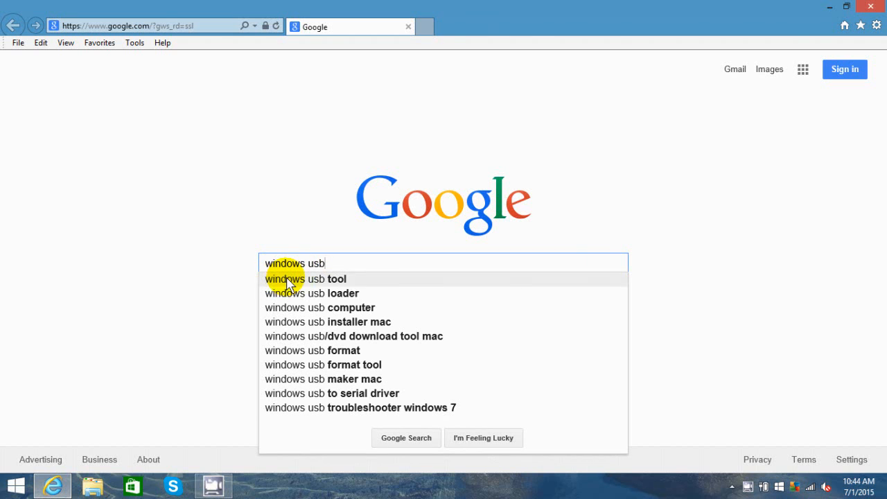
click(288, 280)
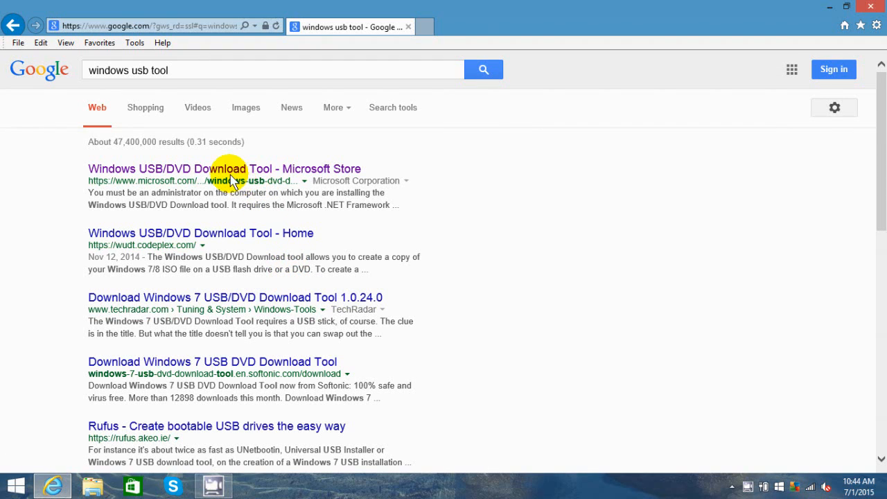
Open the Microsoft Store result for the Windows USB/DVD Download Tool and read its overview, installation, system requirements and usage instructions.
click(173, 170)
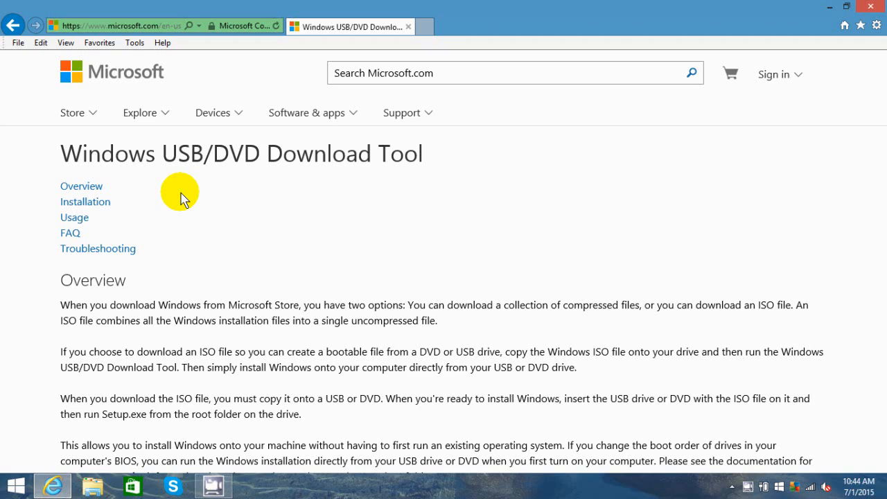
scroll(208, 226, down, 3)
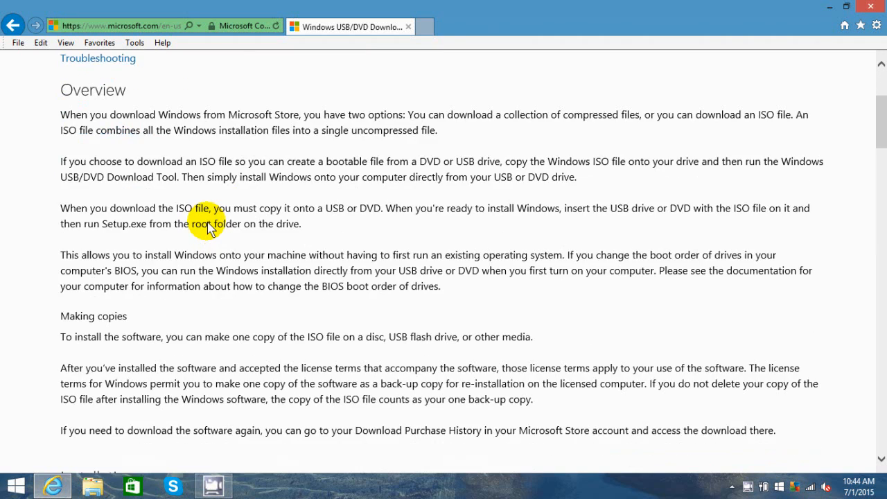
scroll(209, 226, down, 4)
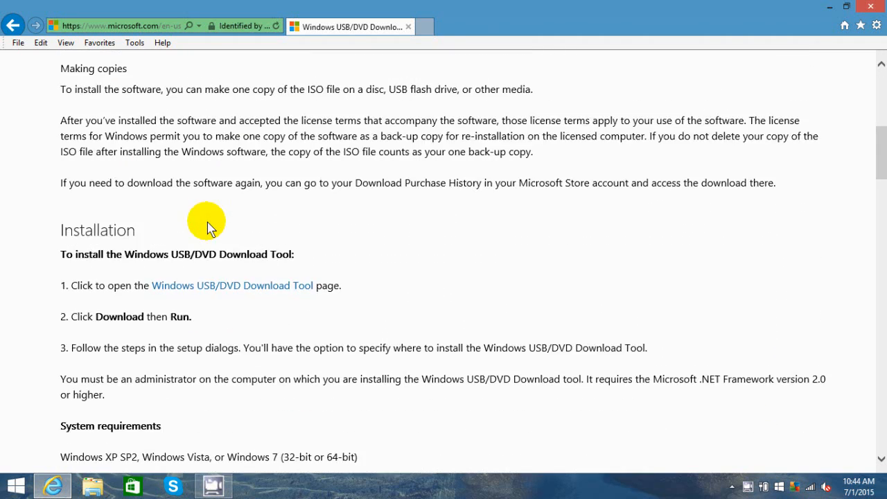
scroll(207, 222, down, 1)
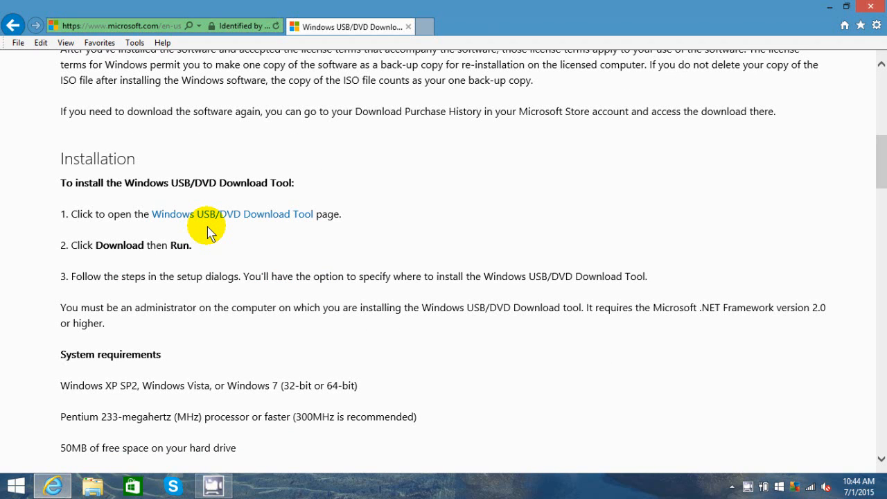
scroll(208, 233, down, 4)
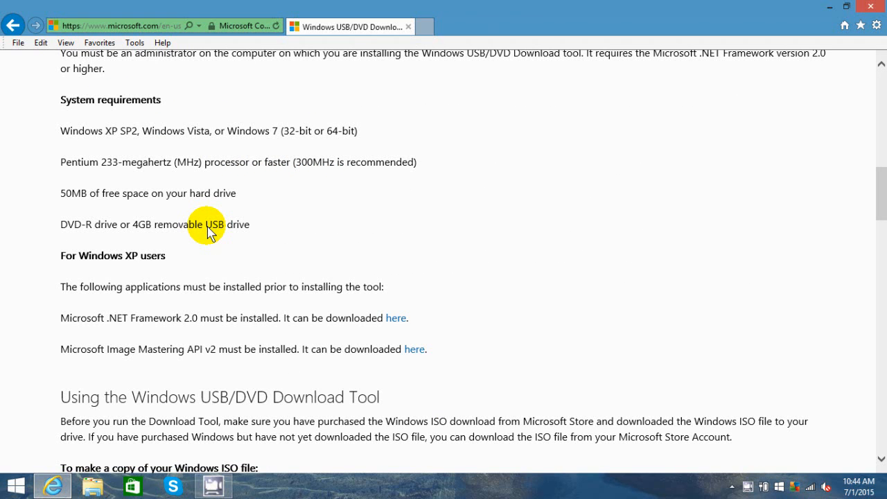
scroll(209, 233, down, 2)
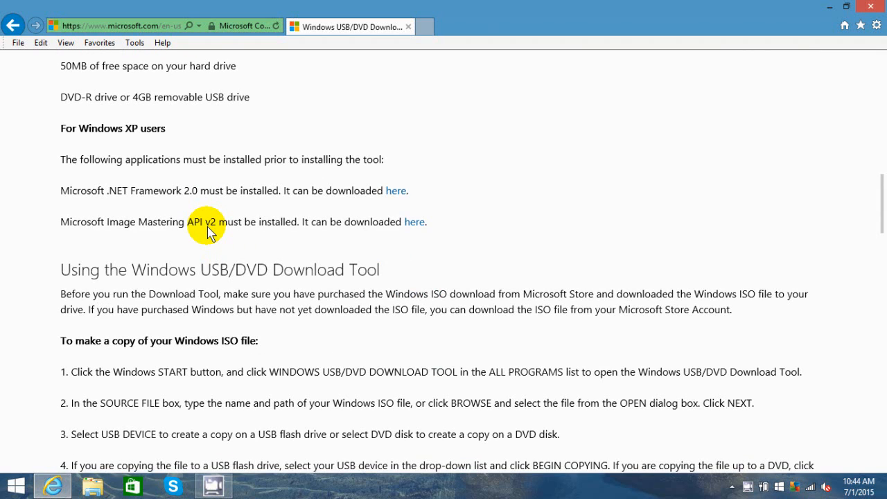
scroll(208, 233, down, 2)
scroll(209, 233, down, 1)
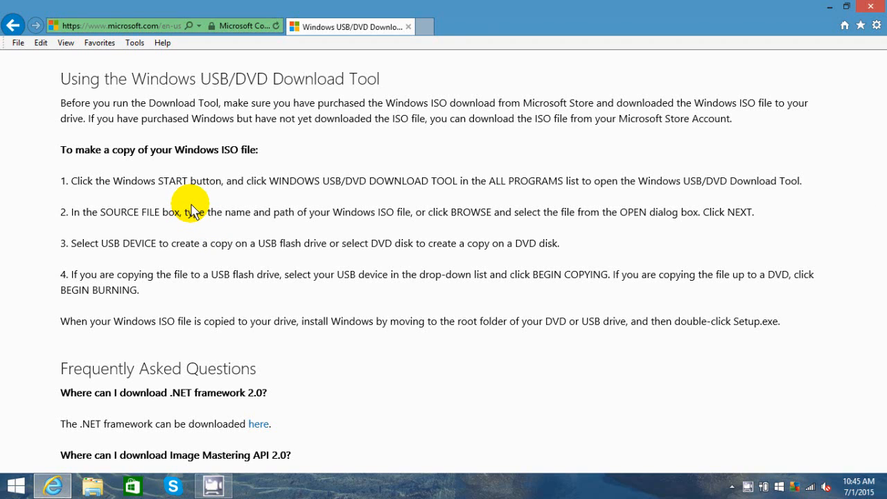
scroll(192, 209, up, 6)
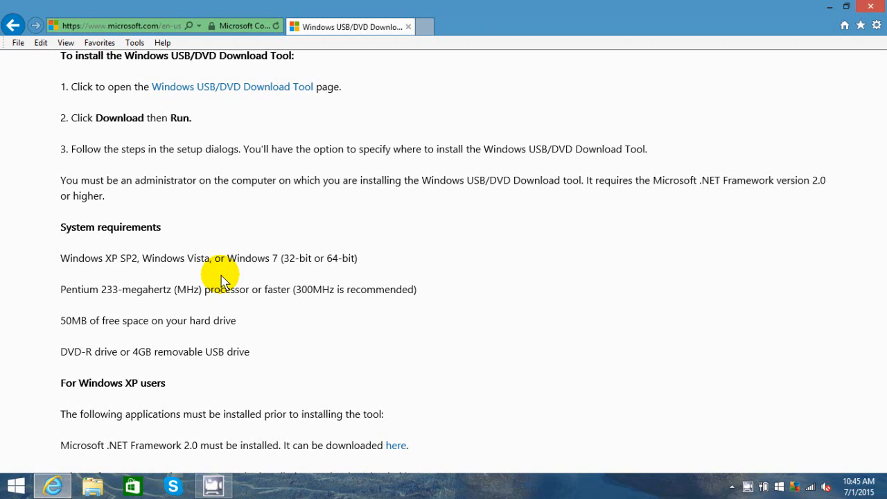
scroll(223, 253, up, 2)
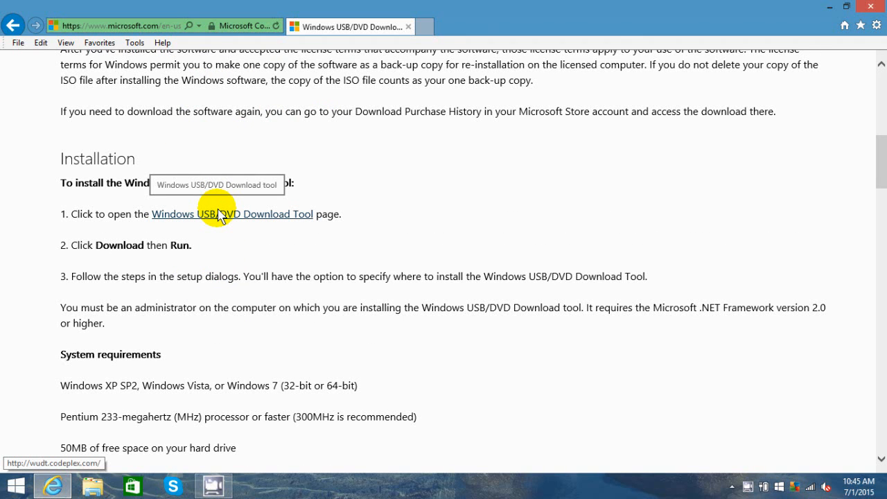
Request the Windows7-USB-DVD-Download-Tool-Installer-en-US.exe download from the tool's CodePlex page, and cancel the download.
click(219, 214)
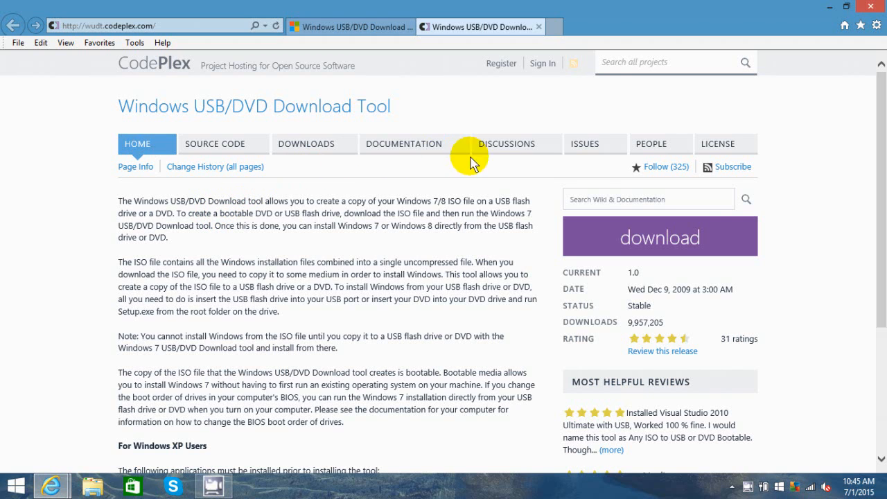
click(634, 244)
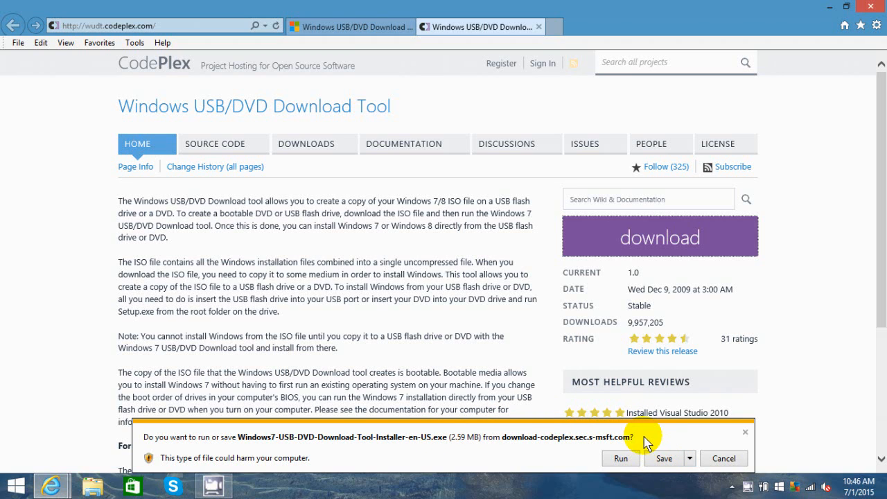
click(724, 463)
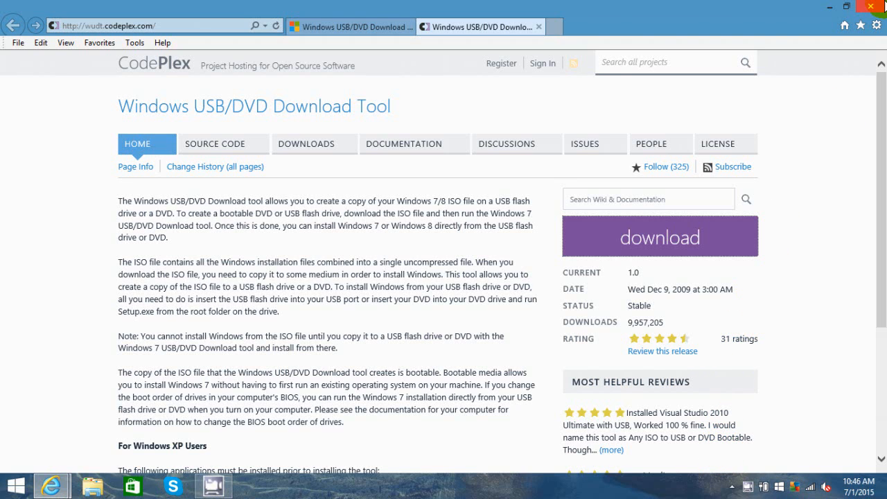
Close all browser tabs and launch the installed Windows 7 USB DVD Download Tool, allowing it to make changes to the computer.
click(873, 10)
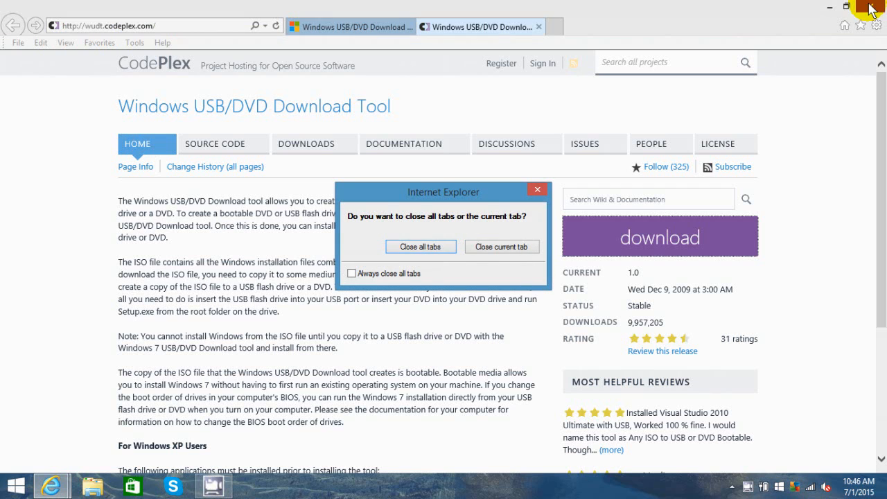
click(428, 247)
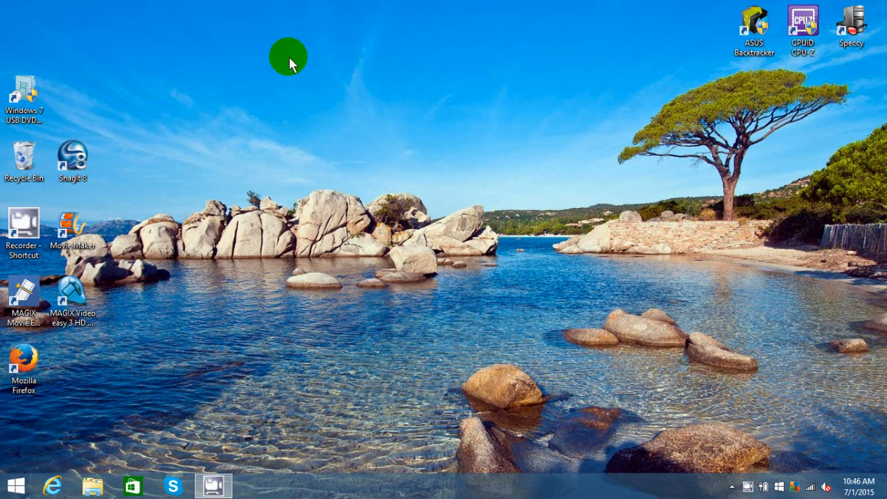
double_click(28, 99)
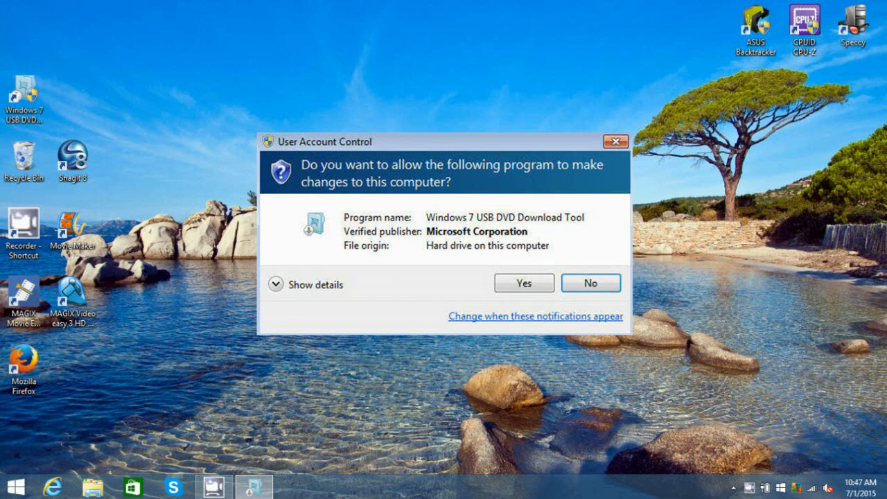
click(523, 284)
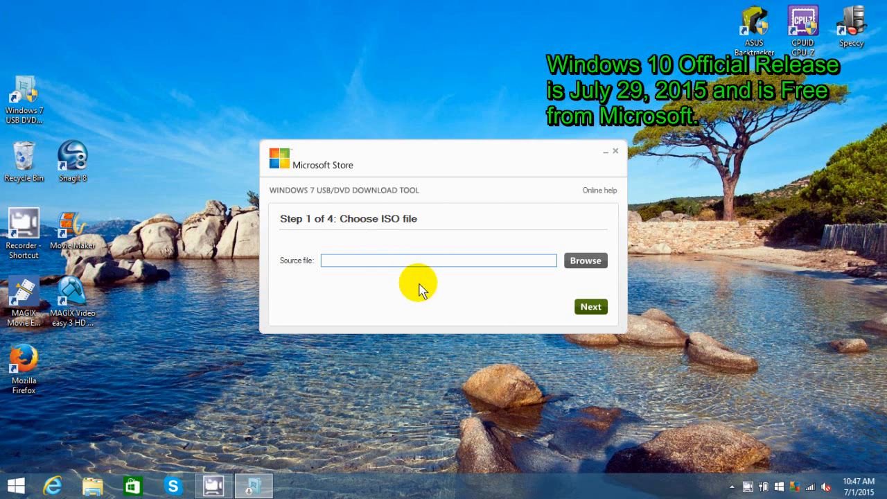
Set Windows10_InsiderPreview_x64_EN-US_10130 from the Downloads folder as the source ISO file and continue to the media type choice.
click(585, 264)
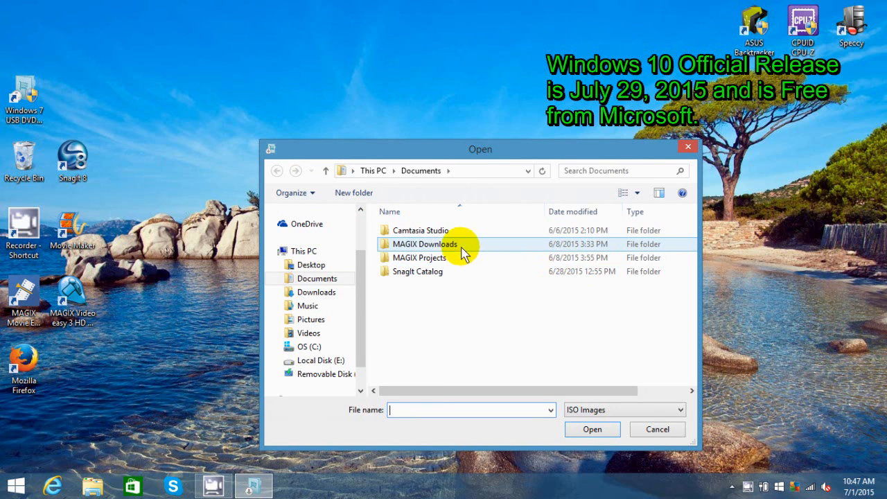
click(327, 291)
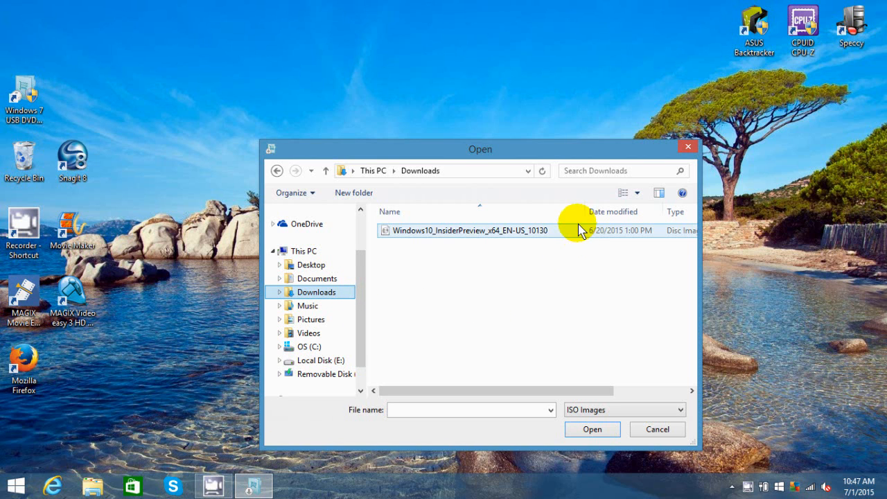
drag(584, 216, 633, 217)
click(523, 235)
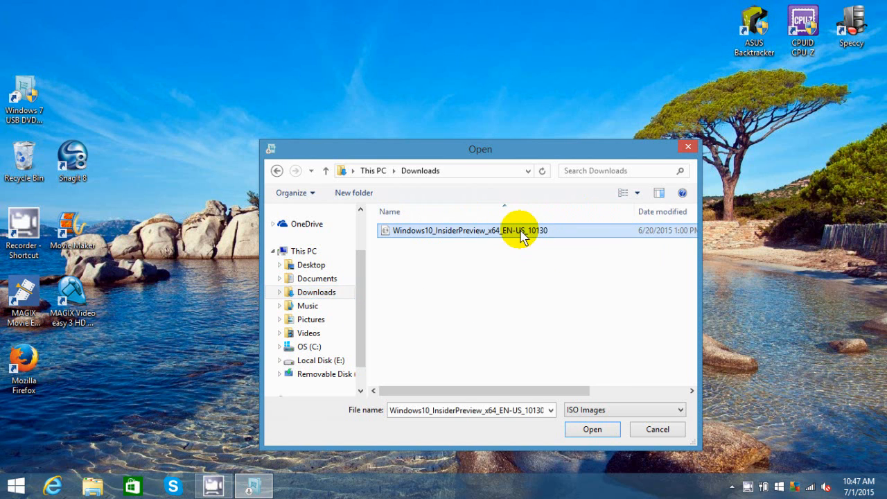
click(585, 432)
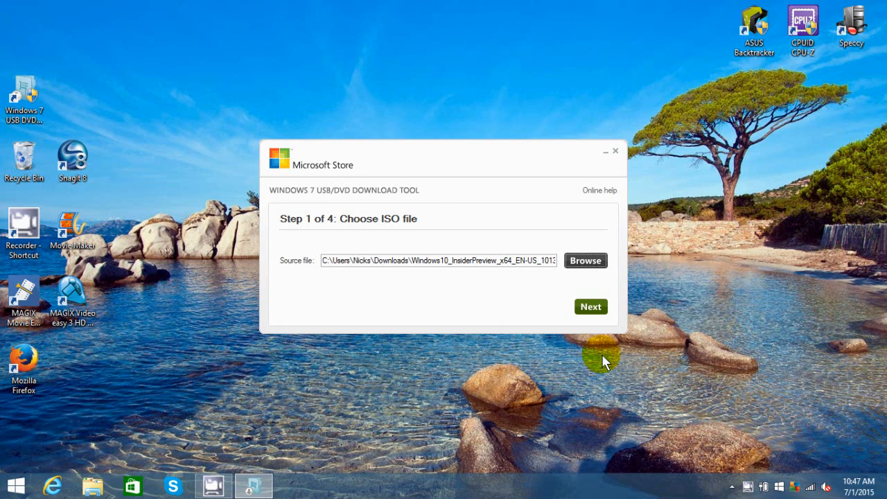
click(591, 307)
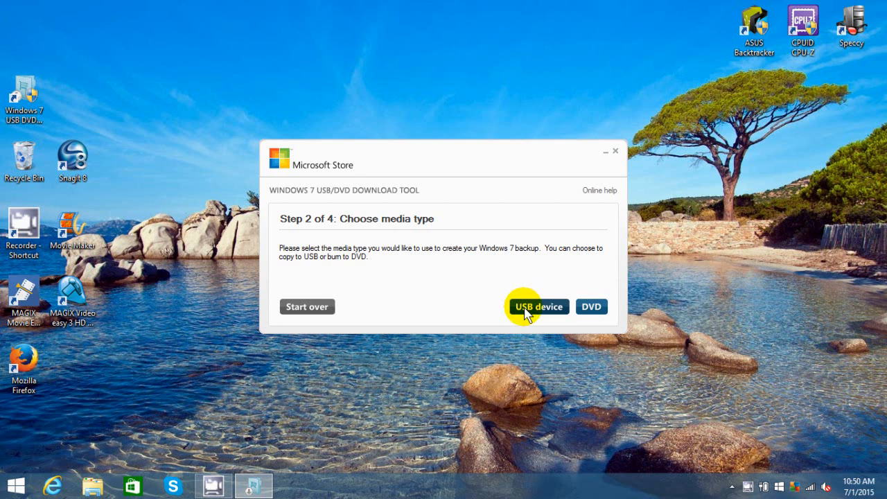
Choose USB device as the media type, check that F:\ (Removable Disk) is the target, and refresh the device list.
click(524, 309)
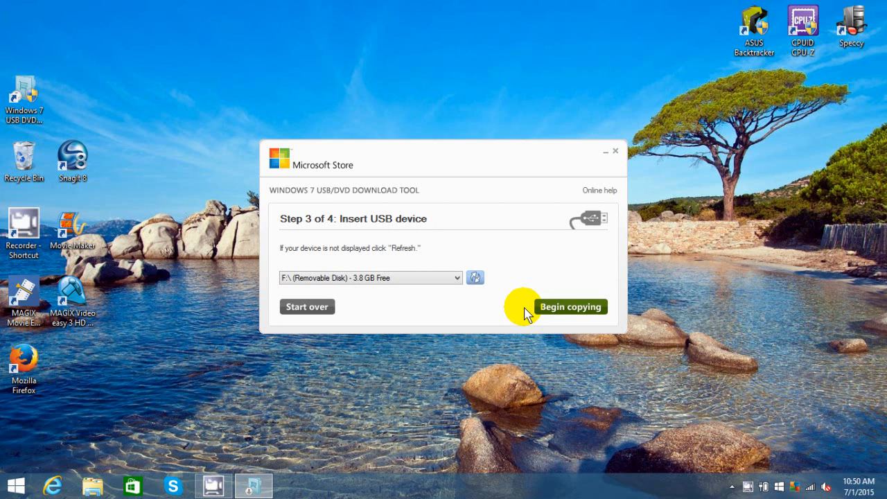
click(457, 278)
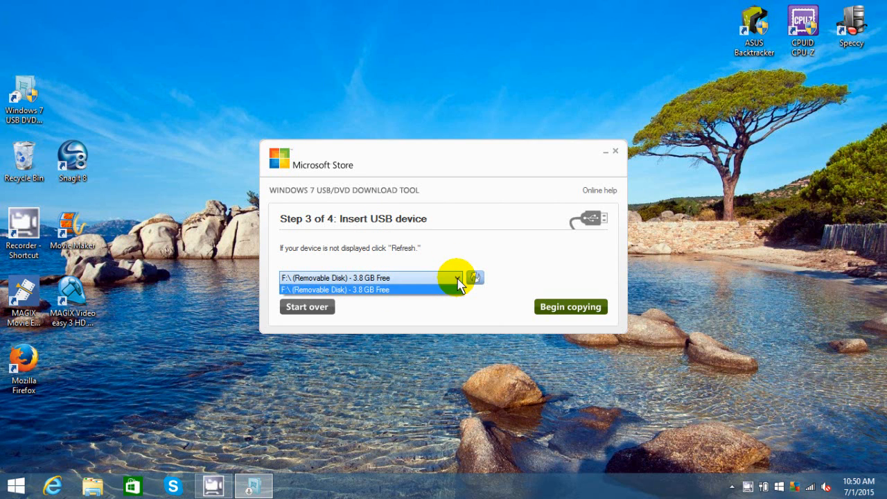
click(457, 280)
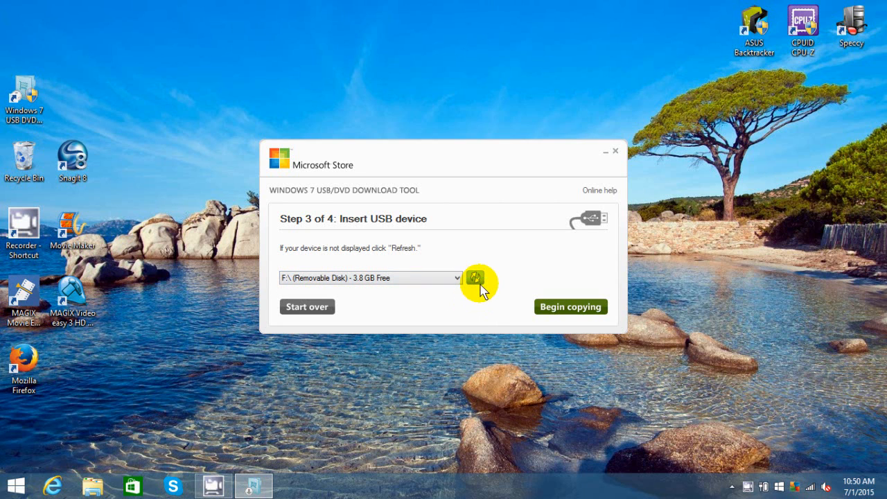
click(476, 278)
Begin copying the ISO to the F:\ removable disk and agree to erase all of its contents.
click(569, 311)
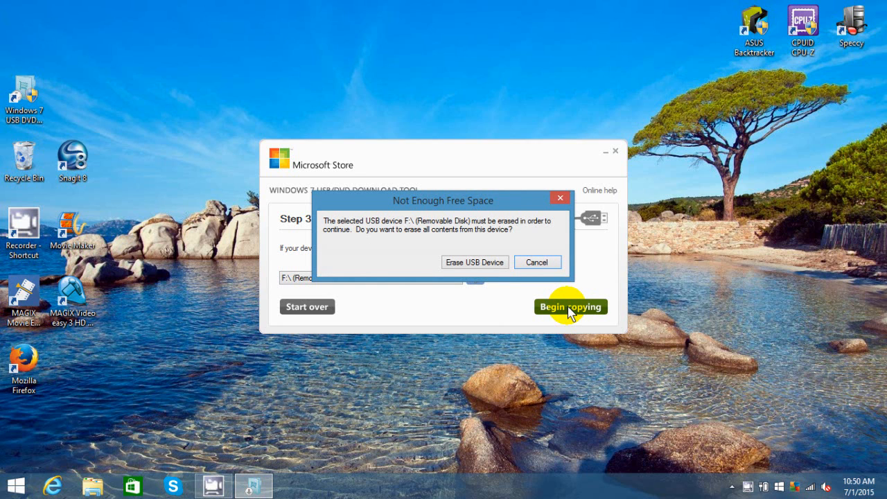
click(471, 264)
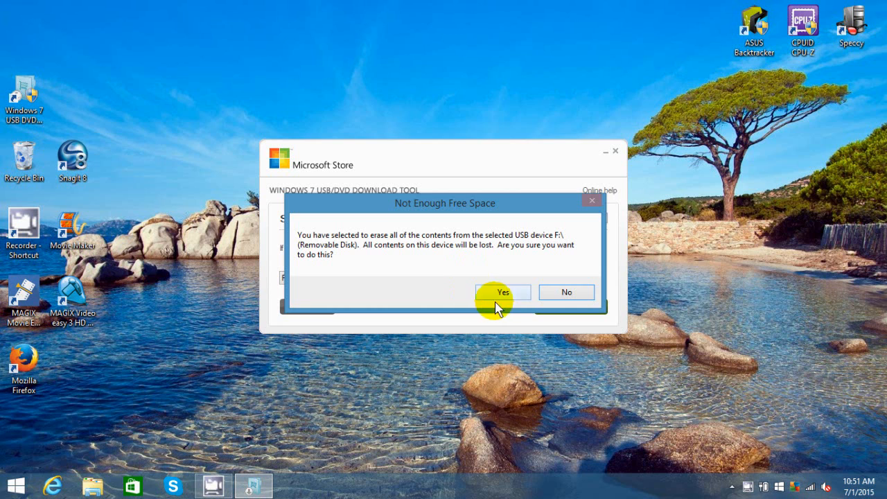
click(510, 292)
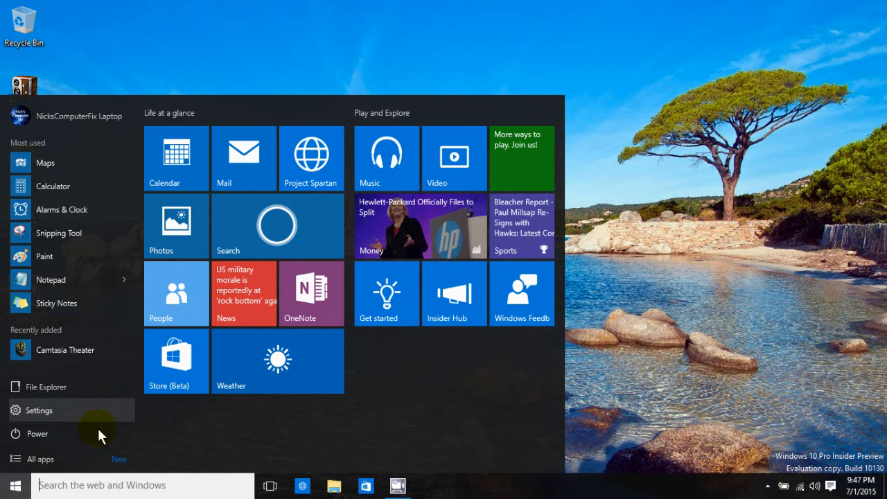
Look through the full list of installed apps in the Windows 10 Start menu.
click(55, 458)
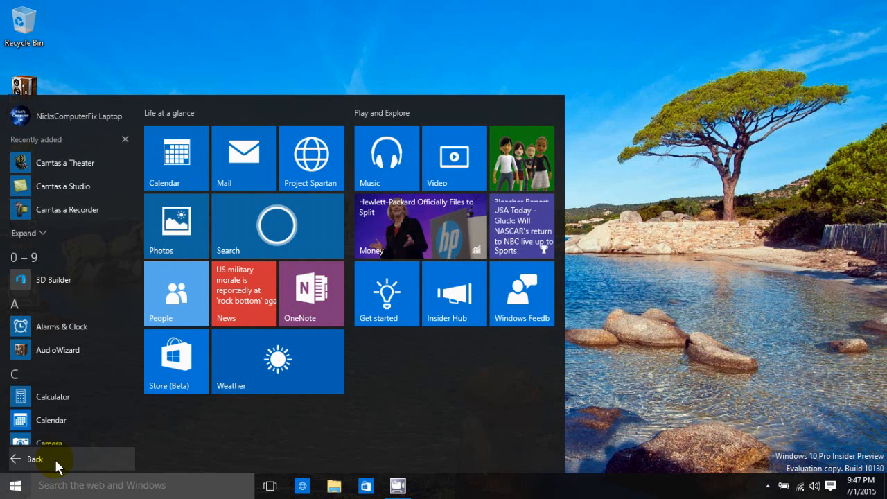
scroll(86, 387, down, 15)
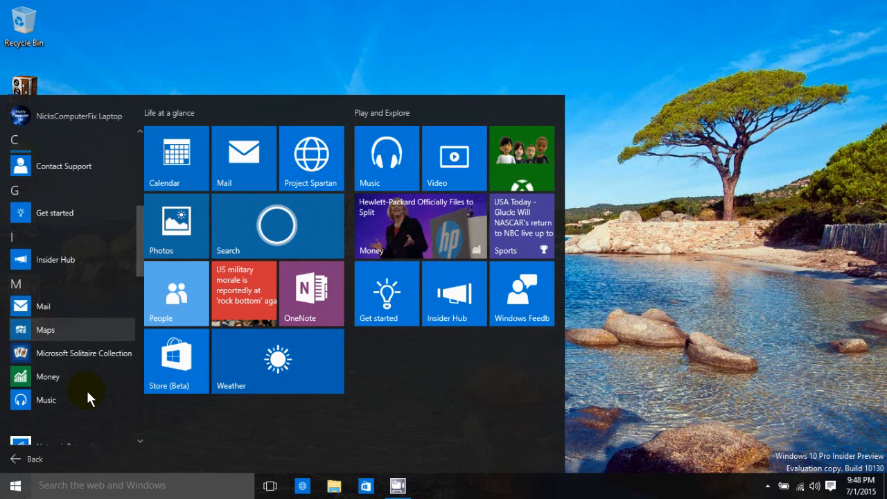
scroll(87, 391, down, 5)
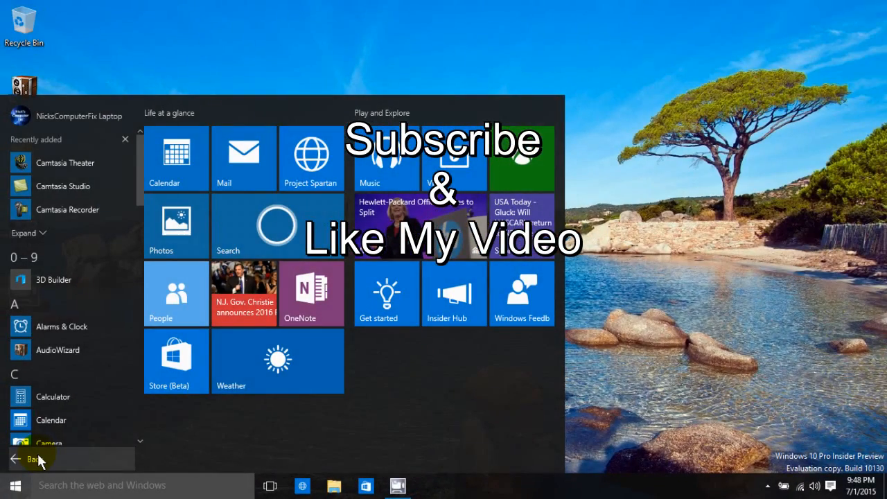
click(37, 458)
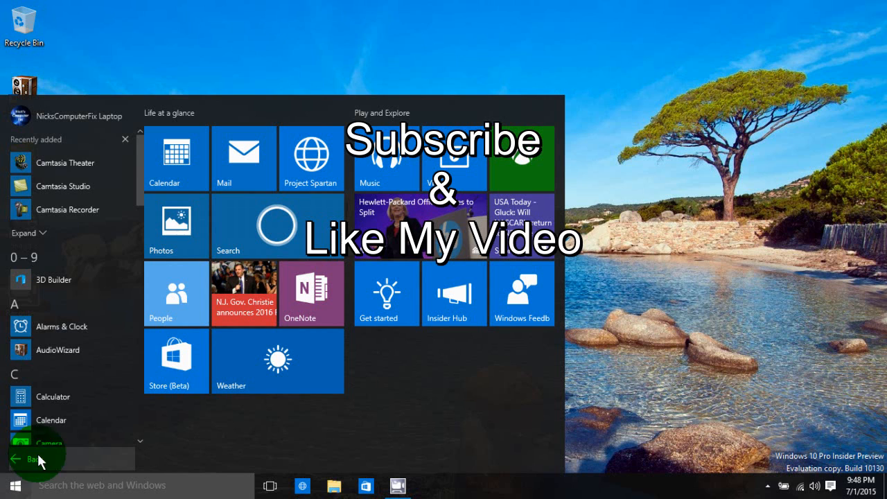